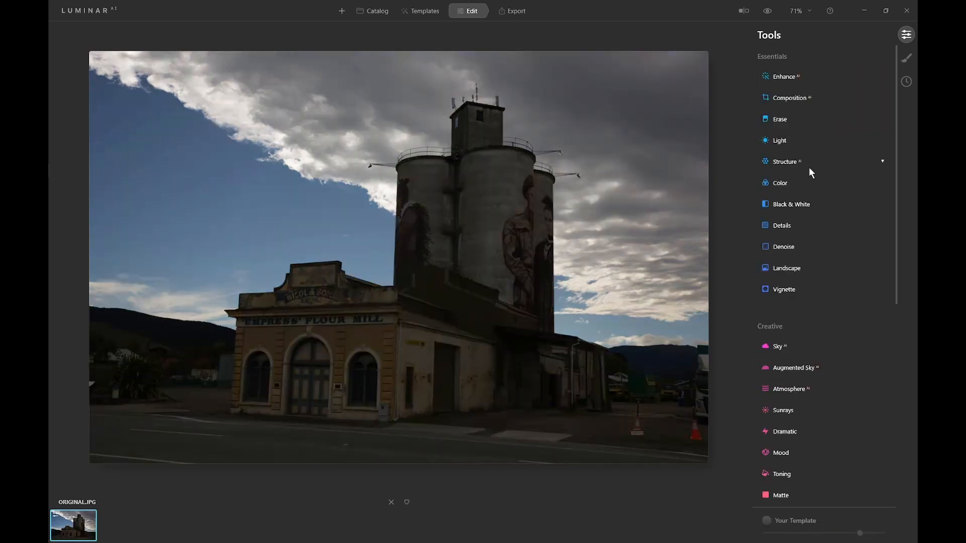
Step: Set the photo's exposure to 0.70, shadows to 61 and highlights to -83, and adjust the smart contrast
left_click(780, 140)
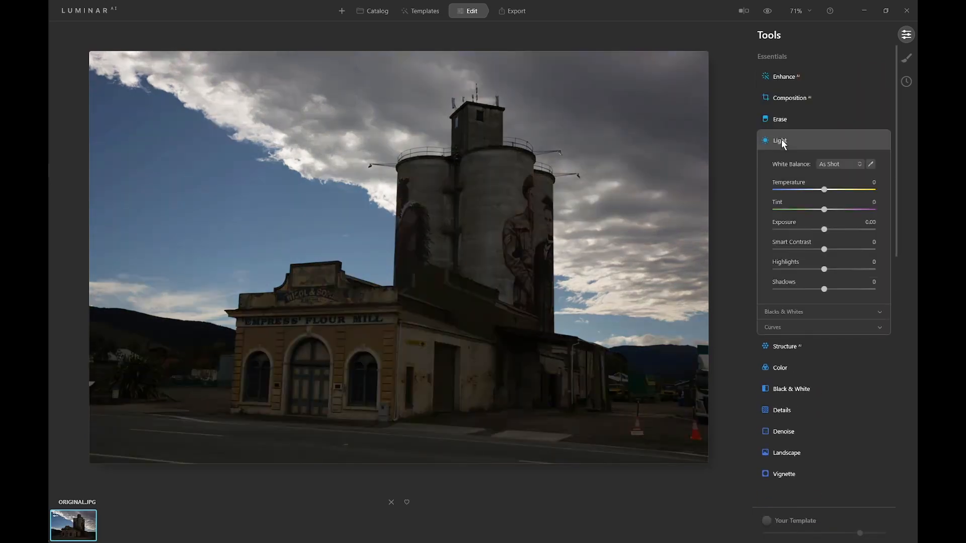
left_click_drag(825, 229, 832, 230)
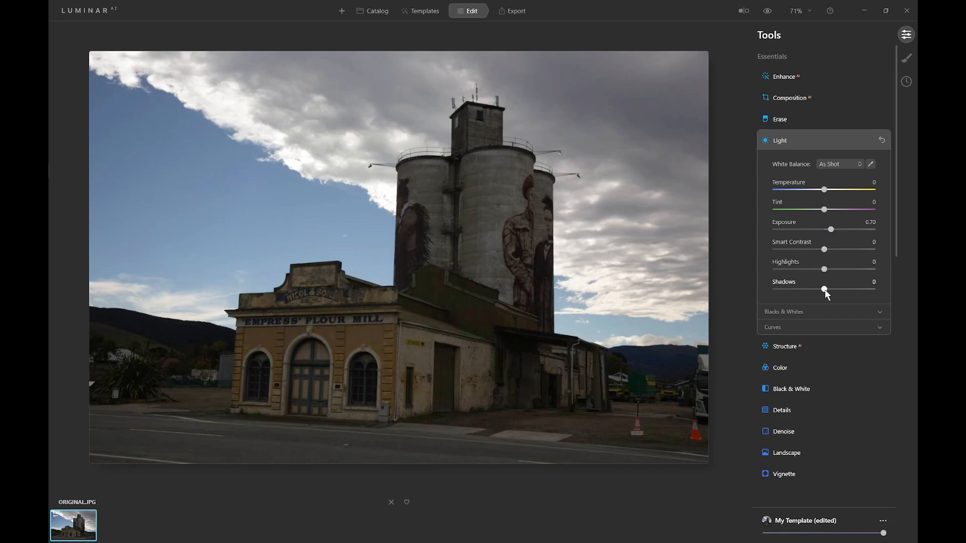
left_click_drag(825, 289, 856, 289)
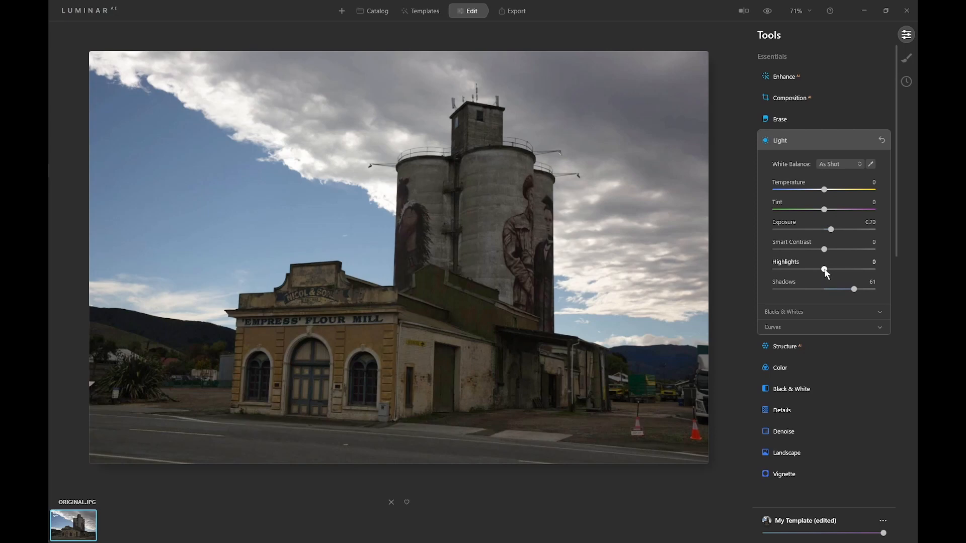
left_click_drag(825, 270, 789, 271)
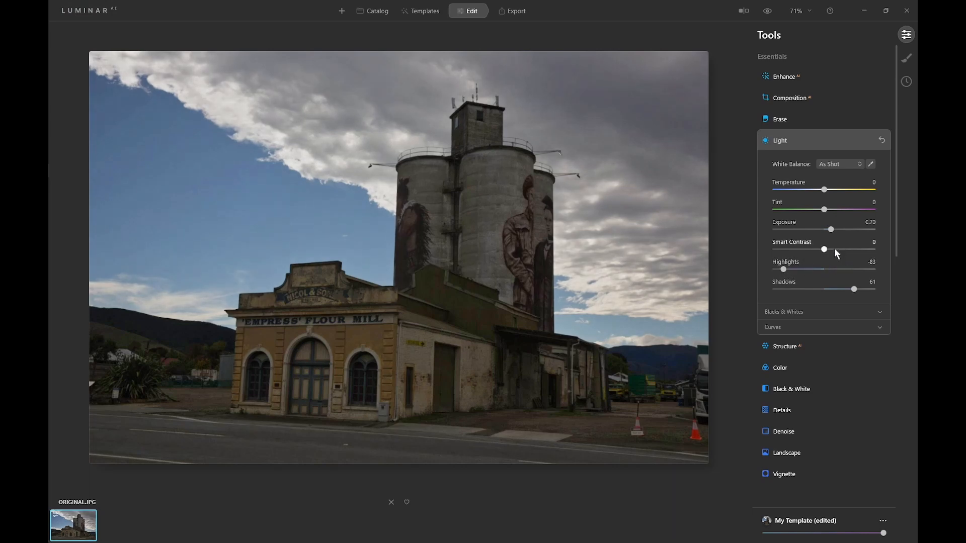
left_click_drag(829, 249, 835, 249)
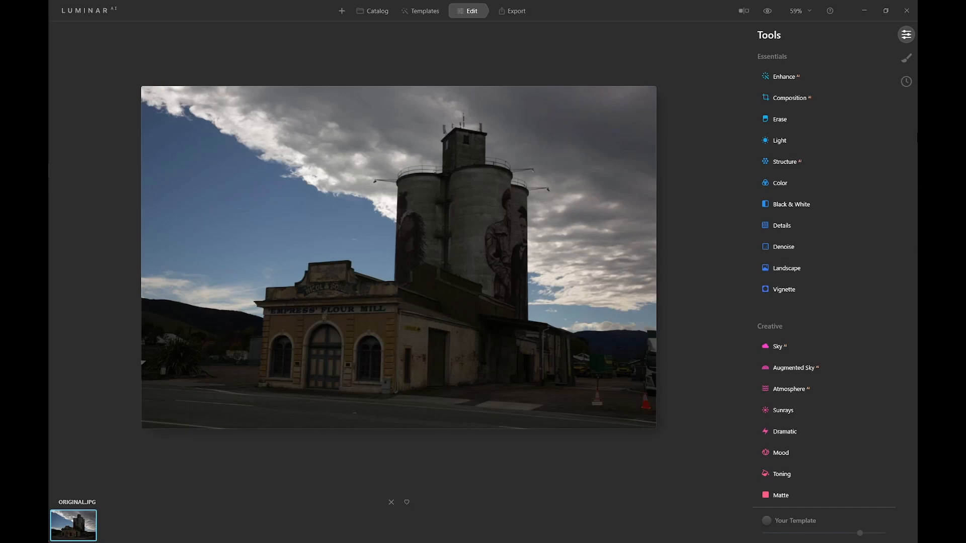
Step: Add a local texture layer using the custom texture of the original silo photo
left_click(907, 59)
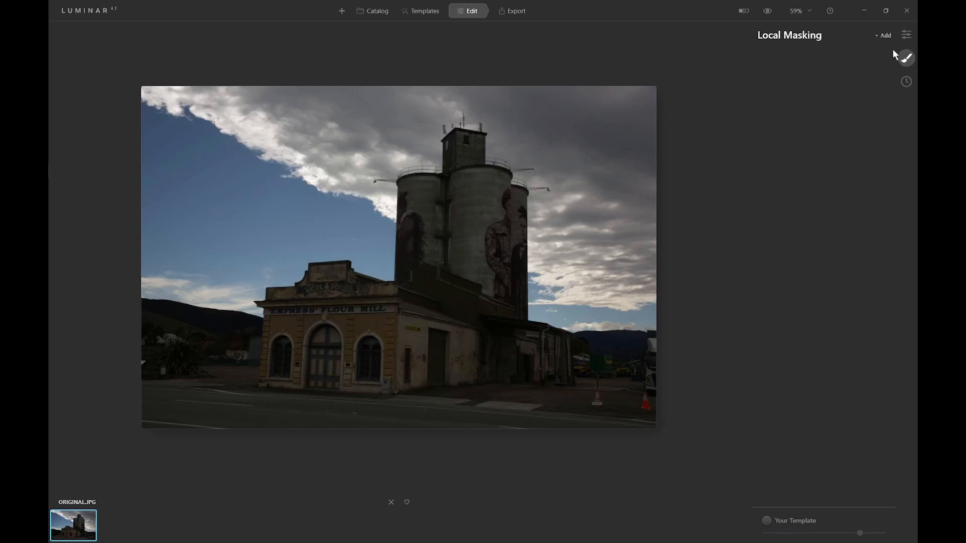
left_click(886, 37)
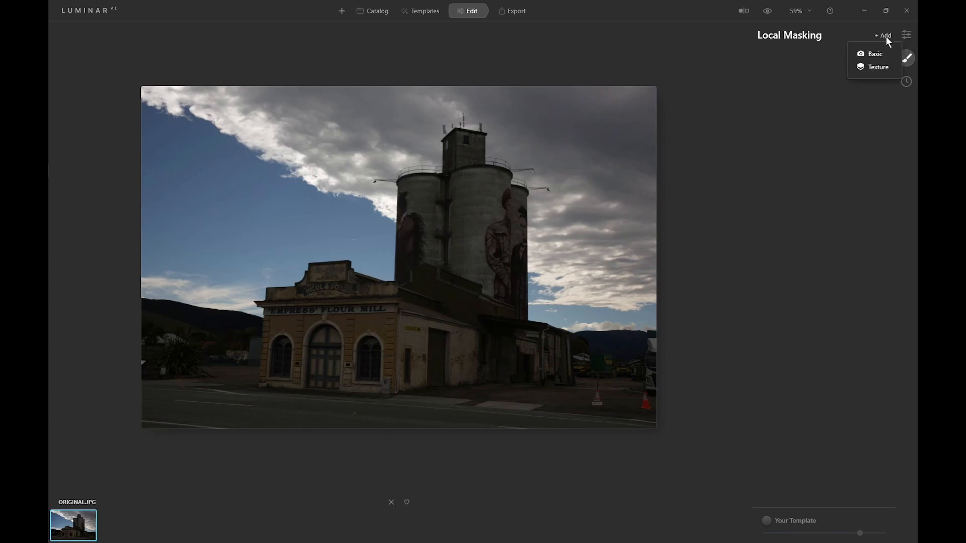
left_click(870, 69)
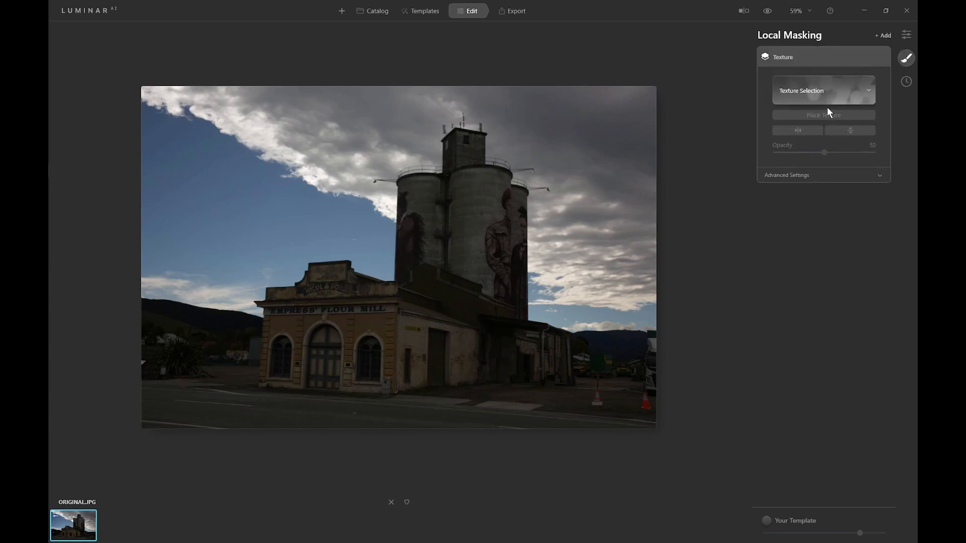
left_click(821, 94)
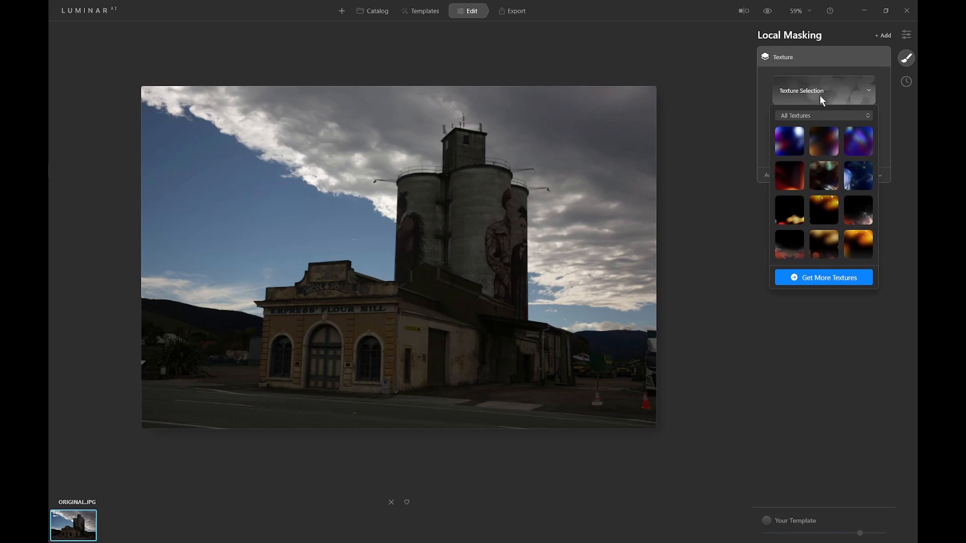
left_click(802, 116)
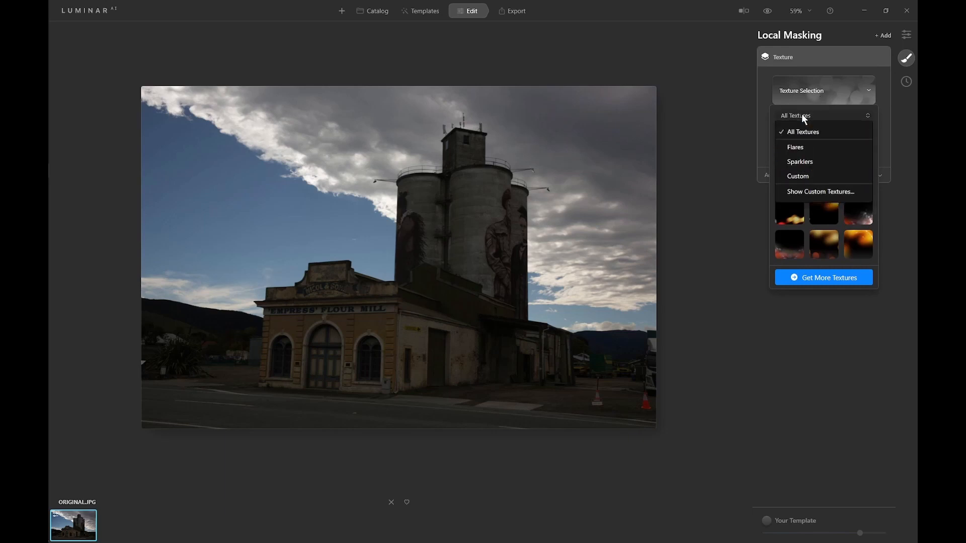
left_click(801, 176)
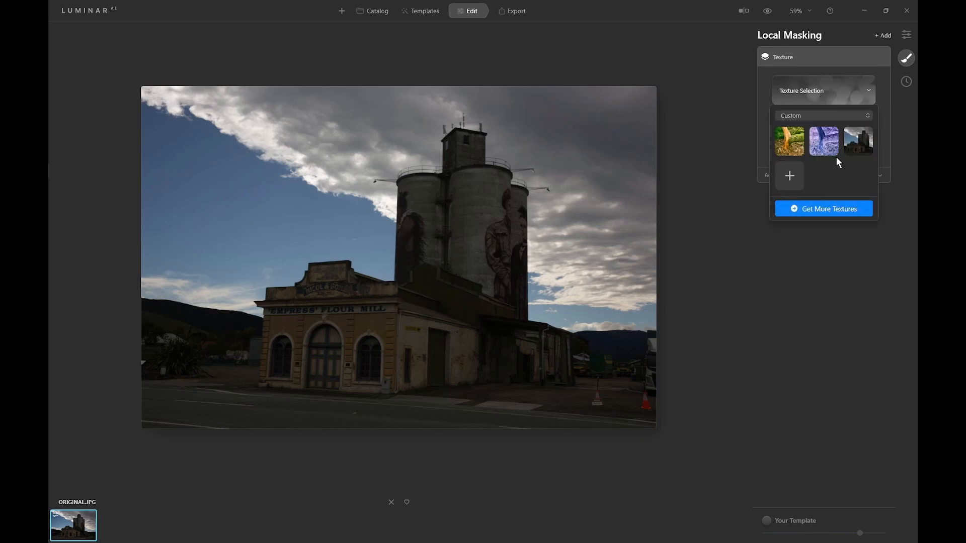
left_click(865, 143)
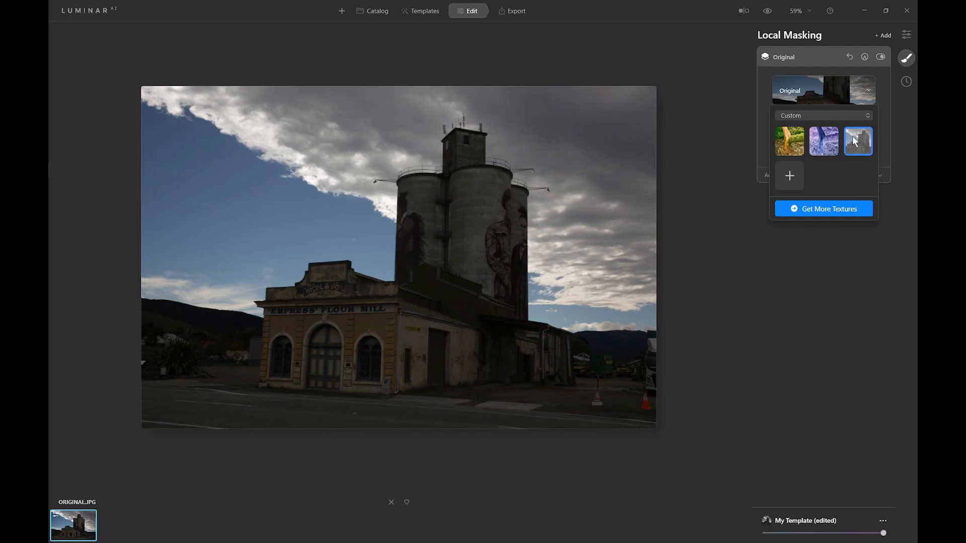
left_click(788, 56)
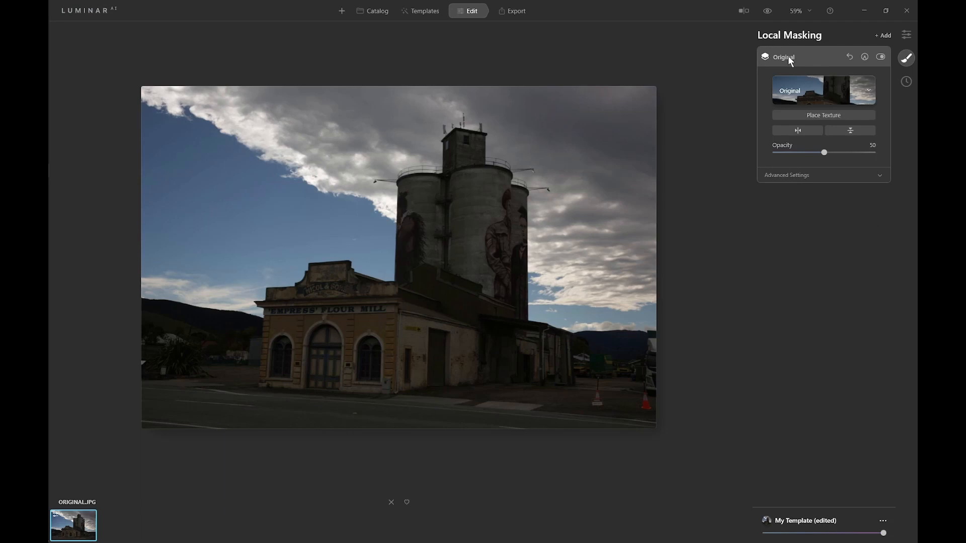
Step: Set the placed texture's blend mode to Screen, and switch the layer off and on to compare the effect
left_click(826, 115)
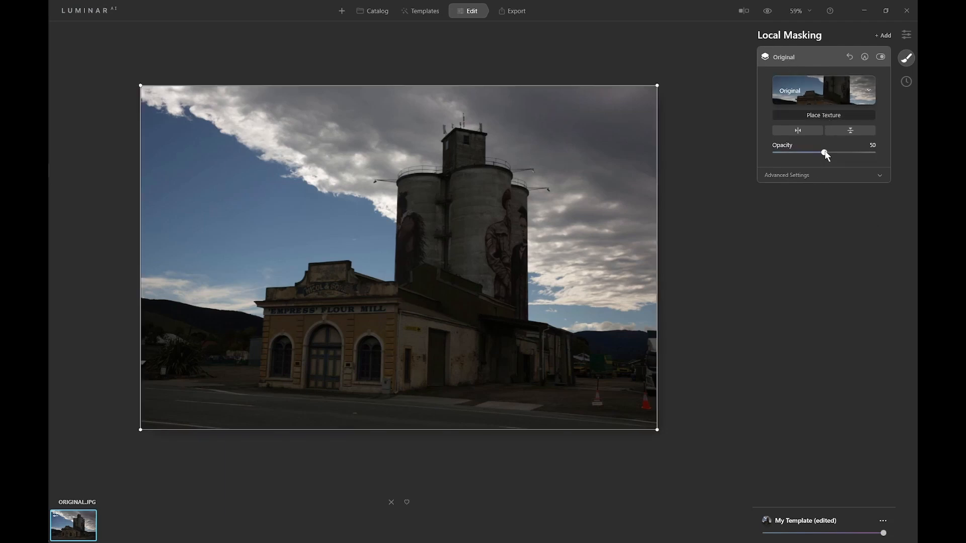
left_click(800, 177)
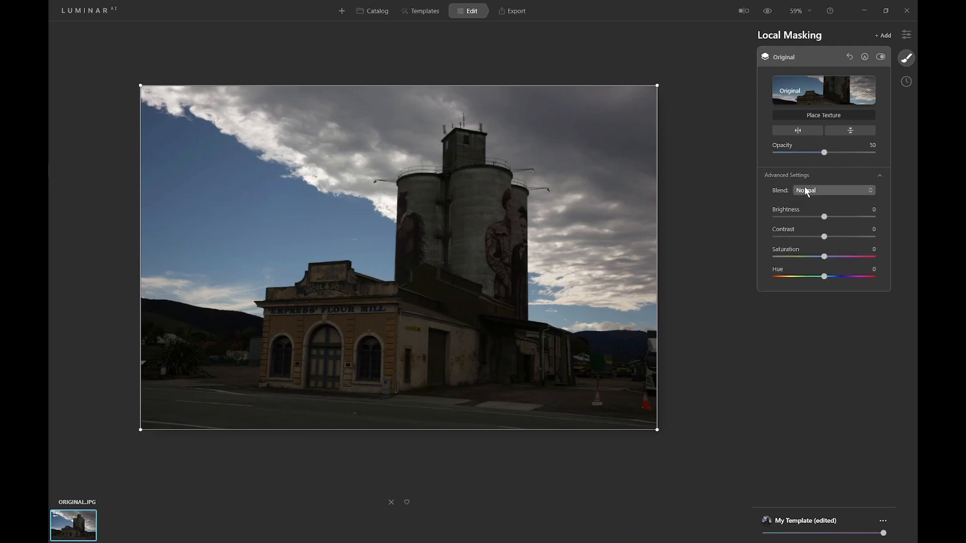
left_click(805, 190)
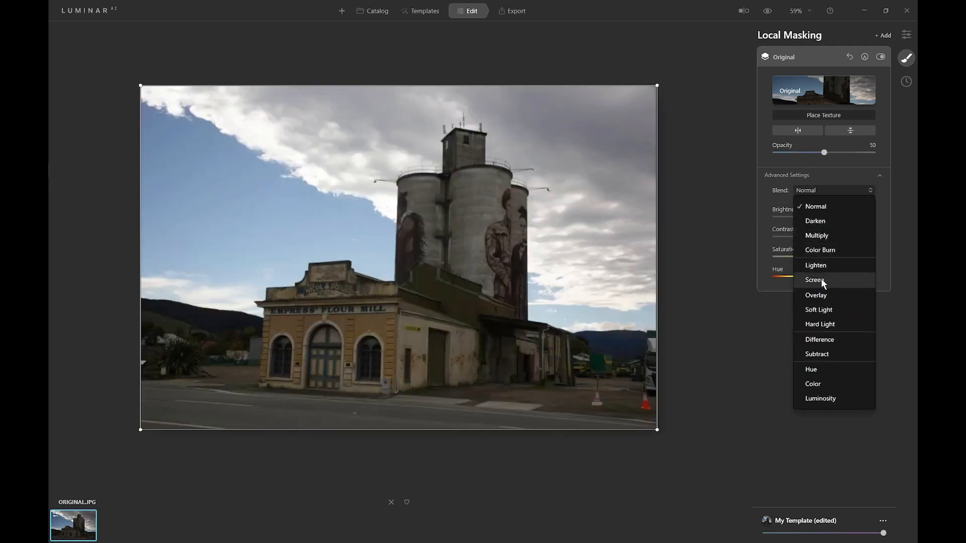
left_click(820, 279)
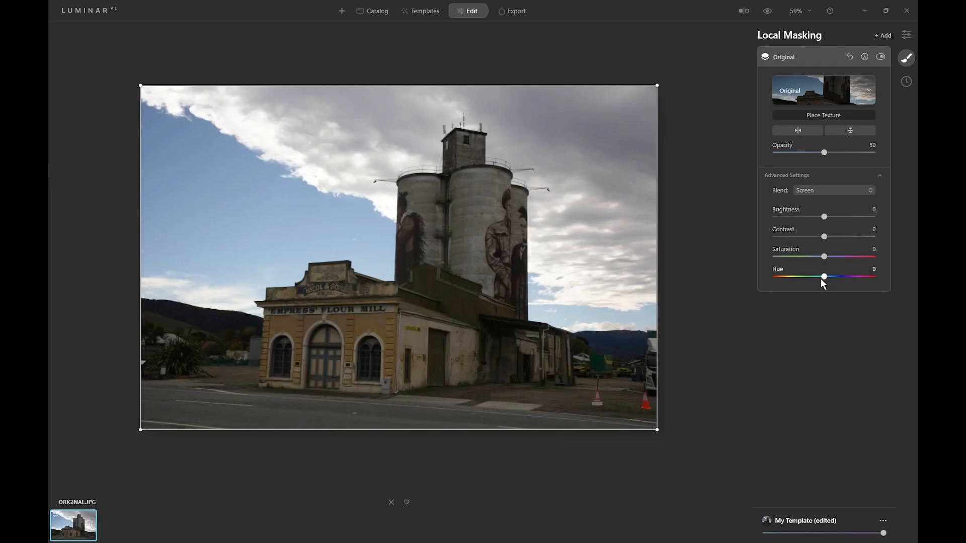
left_click(878, 57)
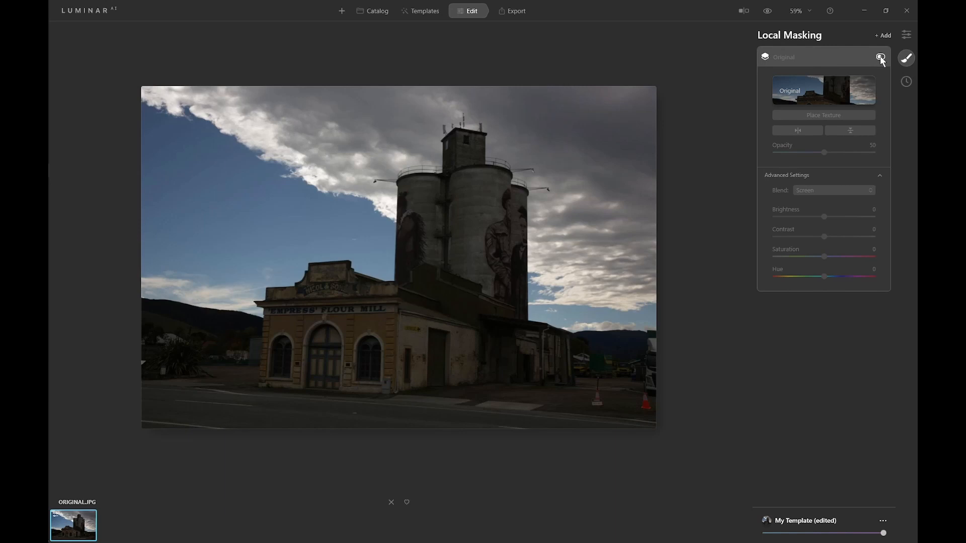
left_click(882, 57)
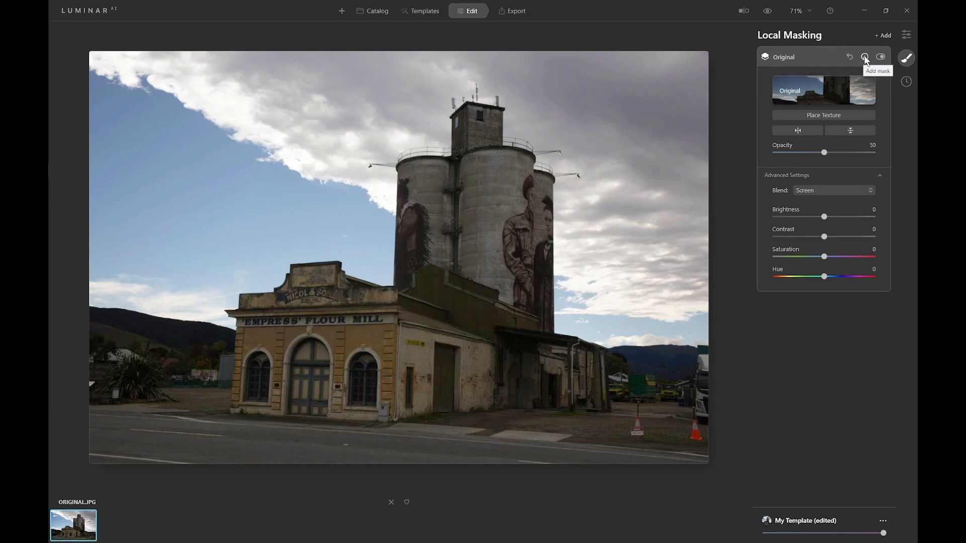
Step: Add a paint mask to the texture and erase the upper sky with radius 344, softness 37 and opacity 100
left_click(864, 57)
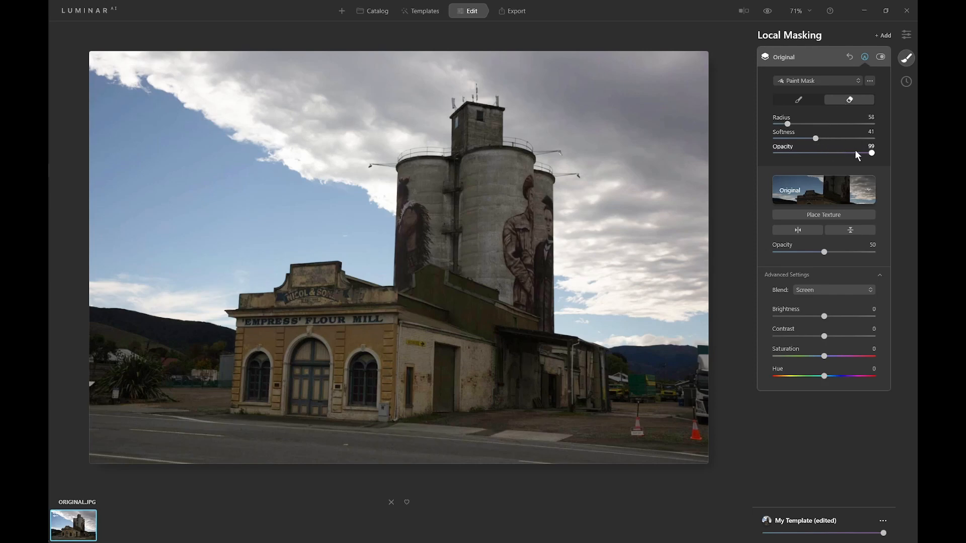
left_click_drag(871, 153, 882, 150)
mouse_move(815, 137)
left_mouse_down()
mouse_move(820, 156)
mouse_move(858, 124)
left_mouse_up()
mouse_move(675, 108)
left_mouse_down()
mouse_move(551, 67)
mouse_move(596, 75)
mouse_move(644, 137)
mouse_move(630, 272)
mouse_move(650, 271)
mouse_move(618, 17)
mouse_move(523, 29)
mouse_move(409, 25)
mouse_move(394, 66)
mouse_move(364, 89)
mouse_move(146, 97)
mouse_move(138, 142)
mouse_move(149, 251)
mouse_move(189, 221)
mouse_move(318, 187)
mouse_move(330, 129)
mouse_move(365, 63)
left_mouse_up()
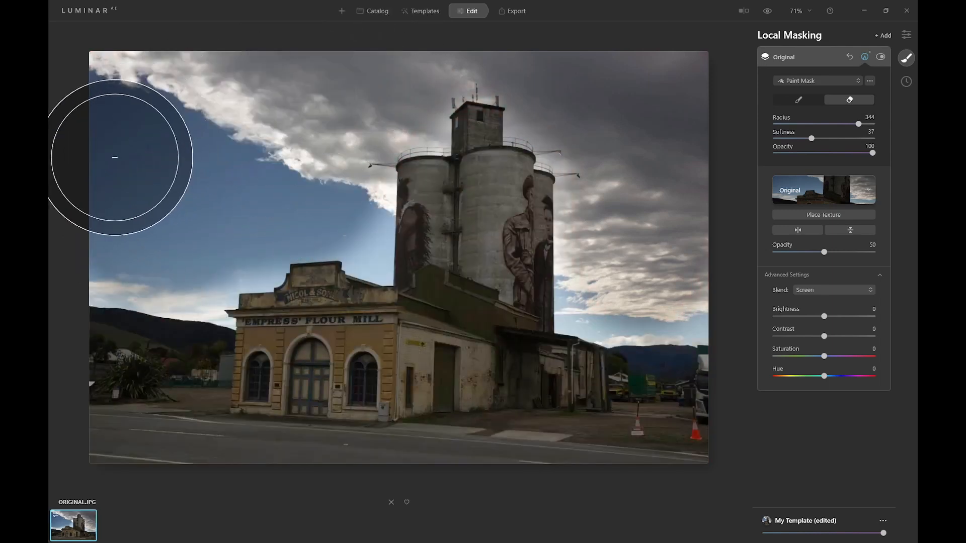
Step: Reduce the eraser radius to 116 and erase the texture from the lower blue sky above the hills and mill
key("bracketleft")
key("bracketleft")
key("bracketleft")
key("bracketleft")
key("bracketleft")
key("bracketleft")
key("bracketleft")
key("bracketleft")
key("bracketleft")
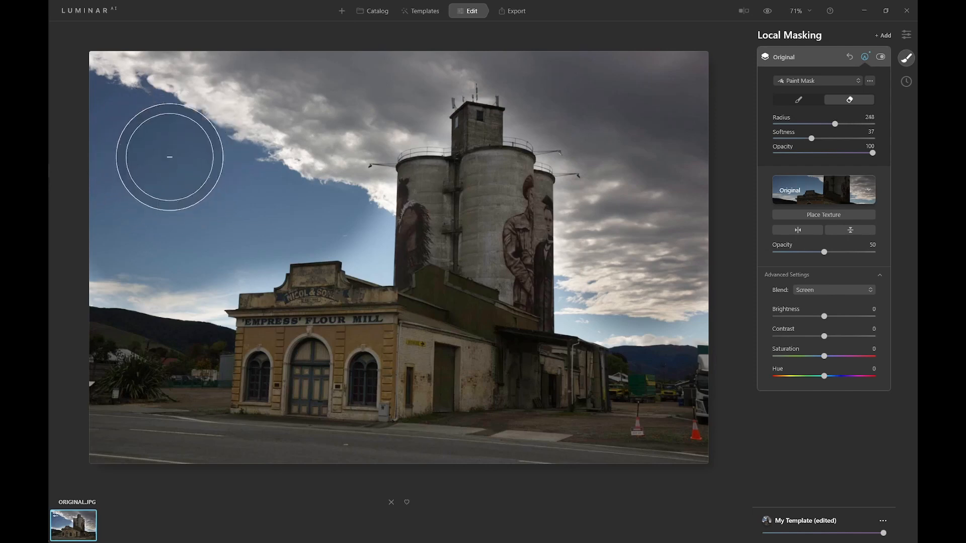
key("bracketleft")
key("bracketleft")
key("bracketleft")
key("bracketleft")
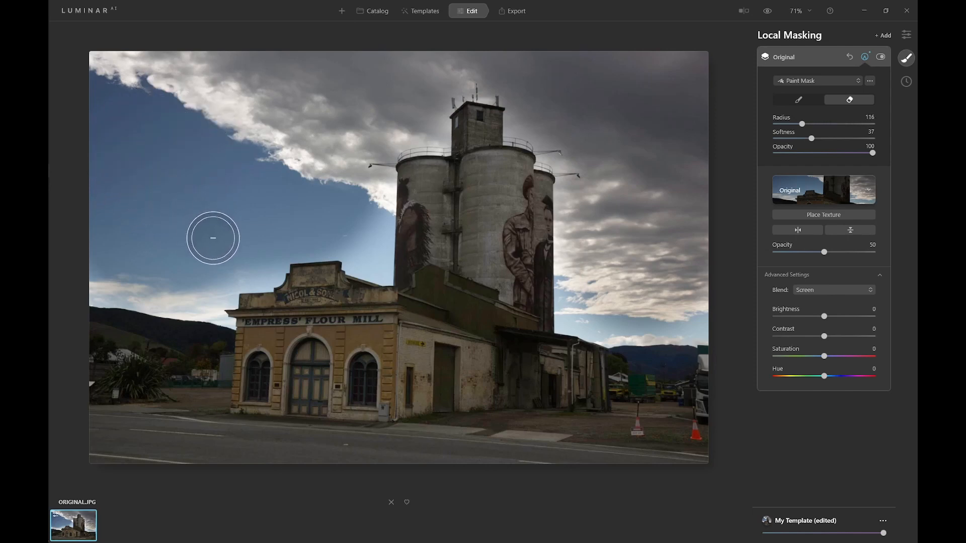
mouse_move(248, 246)
left_mouse_down()
mouse_move(265, 250)
mouse_move(269, 267)
mouse_move(228, 287)
mouse_move(221, 312)
mouse_move(195, 297)
mouse_move(78, 286)
left_mouse_up()
left_click_drag(298, 238, 363, 256)
Step: Reduce the eraser radius to 56 and erase the remaining sky along the mill roofline, the hills and the silo edges
scroll(362, 250, "down", 3)
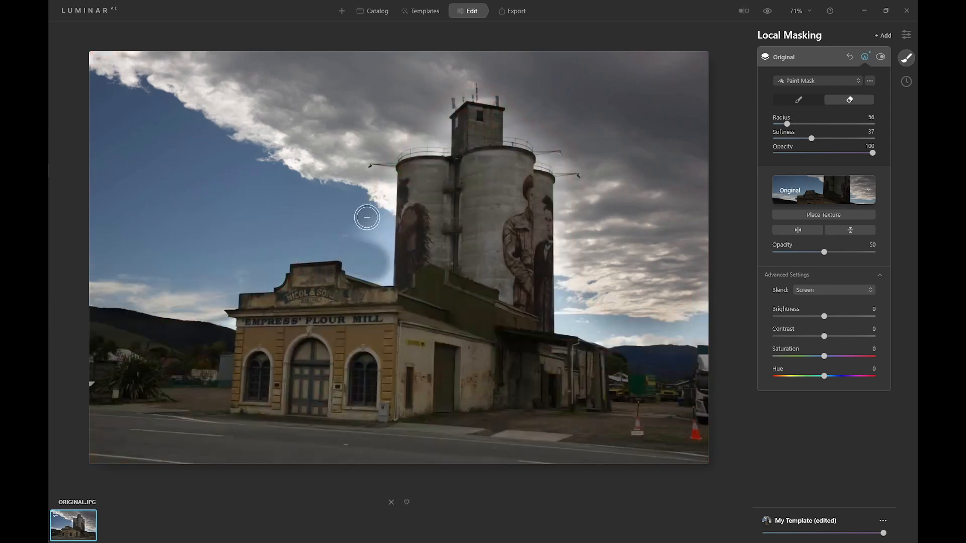
mouse_move(385, 169)
left_mouse_down()
mouse_move(392, 277)
mouse_move(379, 281)
mouse_move(384, 257)
mouse_move(361, 195)
mouse_move(370, 249)
mouse_move(366, 210)
mouse_move(359, 248)
mouse_move(321, 233)
mouse_move(225, 247)
left_mouse_up()
mouse_move(219, 303)
left_mouse_down()
mouse_move(231, 320)
mouse_move(220, 306)
left_mouse_up()
mouse_move(400, 152)
left_mouse_down()
mouse_move(442, 144)
mouse_move(443, 120)
mouse_move(418, 137)
mouse_move(458, 89)
mouse_move(436, 107)
mouse_move(481, 92)
mouse_move(506, 102)
mouse_move(514, 137)
mouse_move(530, 137)
mouse_move(544, 162)
mouse_move(565, 162)
mouse_move(521, 123)
mouse_move(545, 132)
left_mouse_up()
left_click_drag(440, 150, 442, 146)
mouse_move(553, 176)
left_mouse_down()
mouse_move(548, 156)
mouse_move(565, 165)
mouse_move(566, 330)
mouse_move(716, 333)
mouse_move(701, 293)
mouse_move(702, 319)
mouse_move(585, 322)
mouse_move(567, 240)
left_mouse_up()
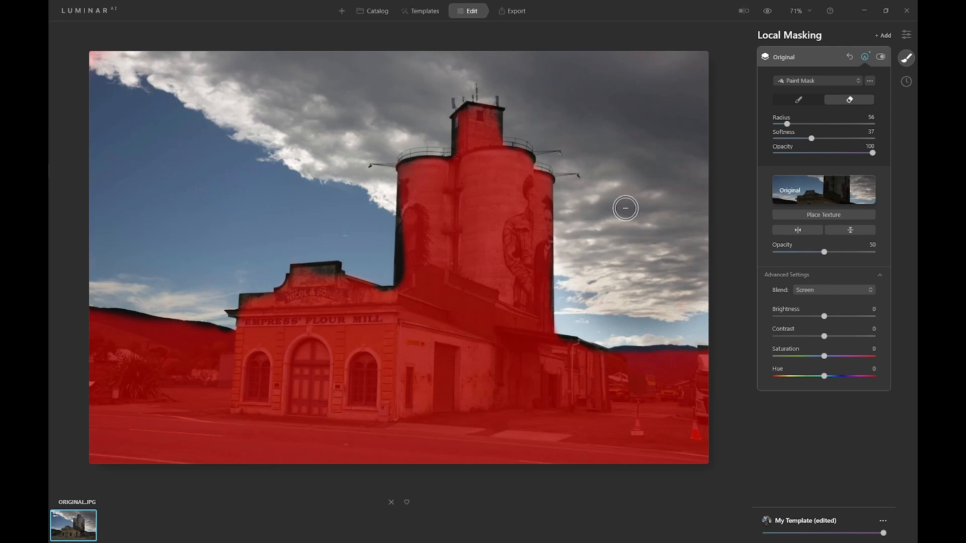
Step: Switch the masked texture layer off and on to compare the photo before and after
right_click(630, 187)
left_click(735, 135)
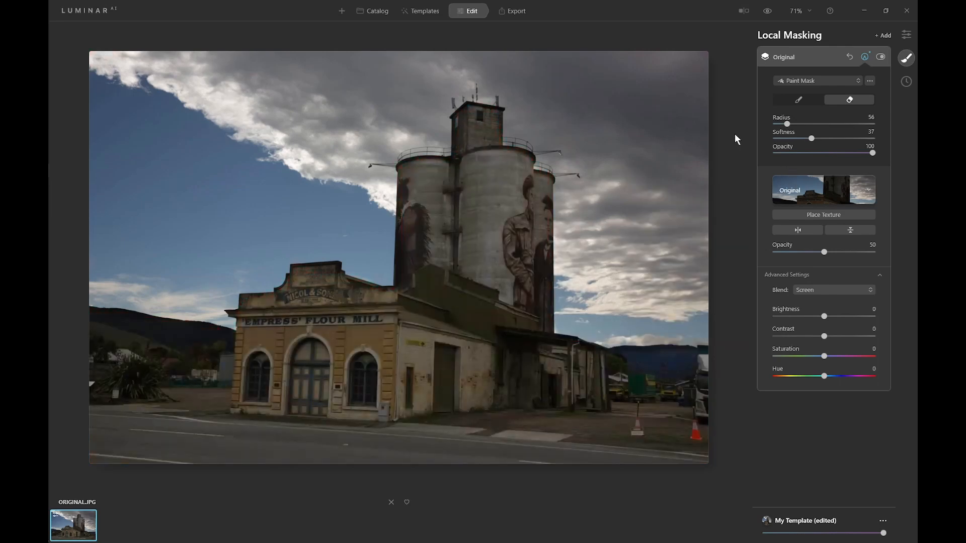
left_click(879, 57)
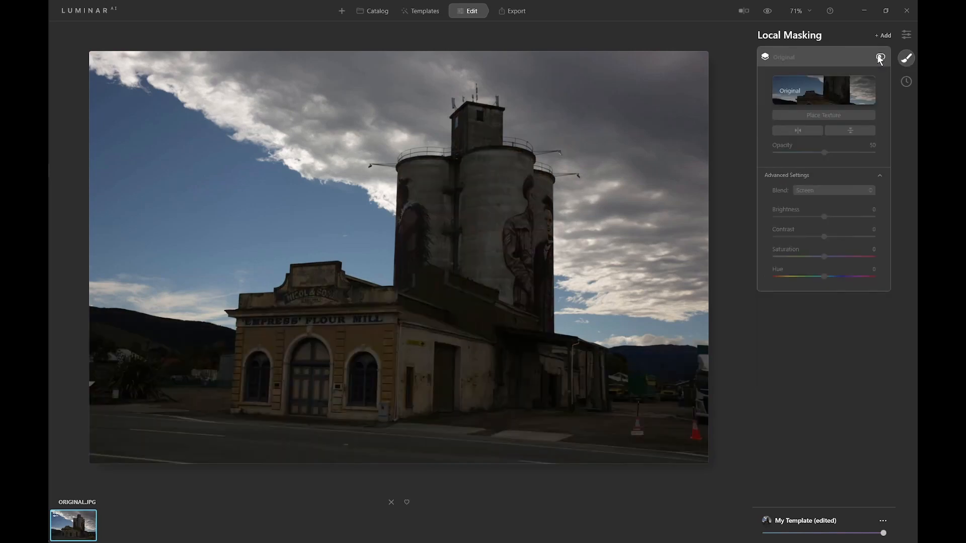
left_click(881, 56)
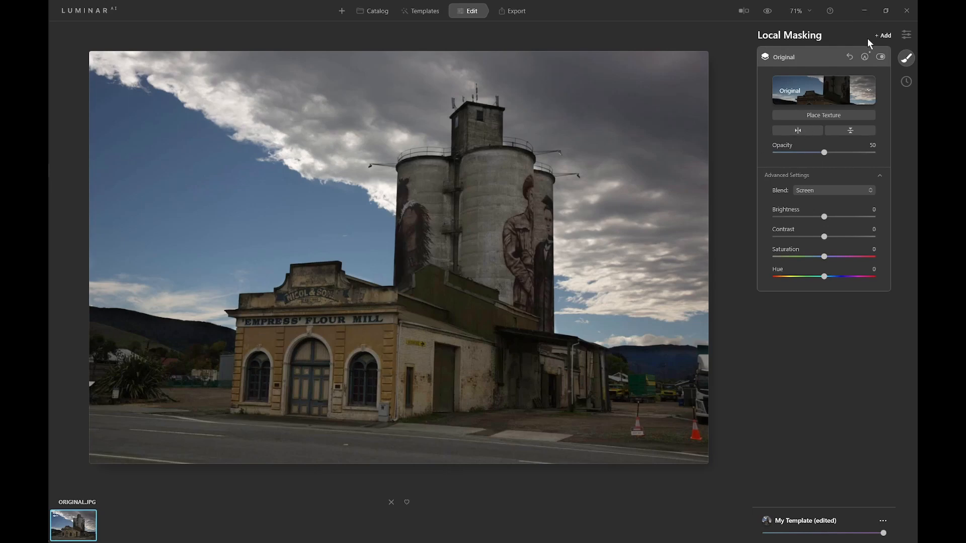
Step: Reopen the paint mask in paint mode and brush the texture back over the hills, mill facade and silos
left_click(866, 58)
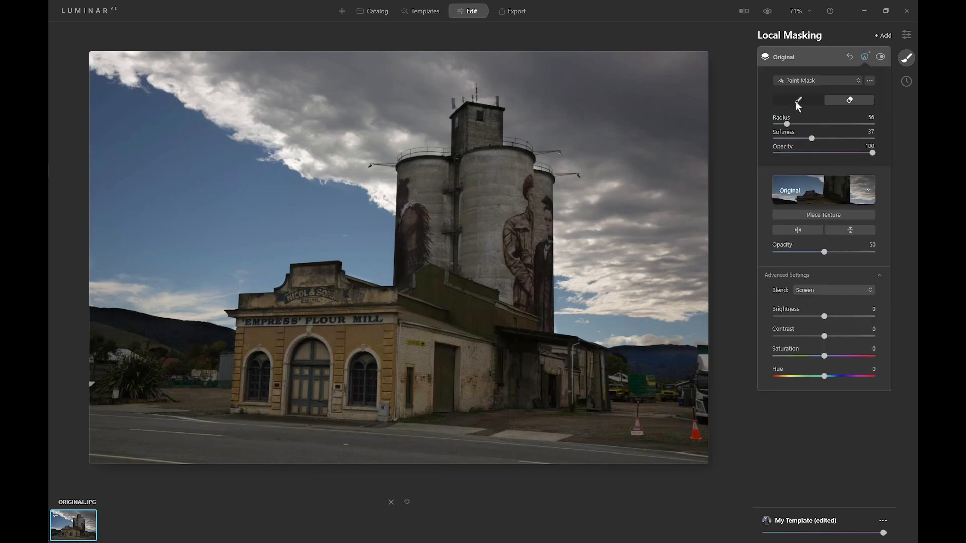
left_click(792, 81)
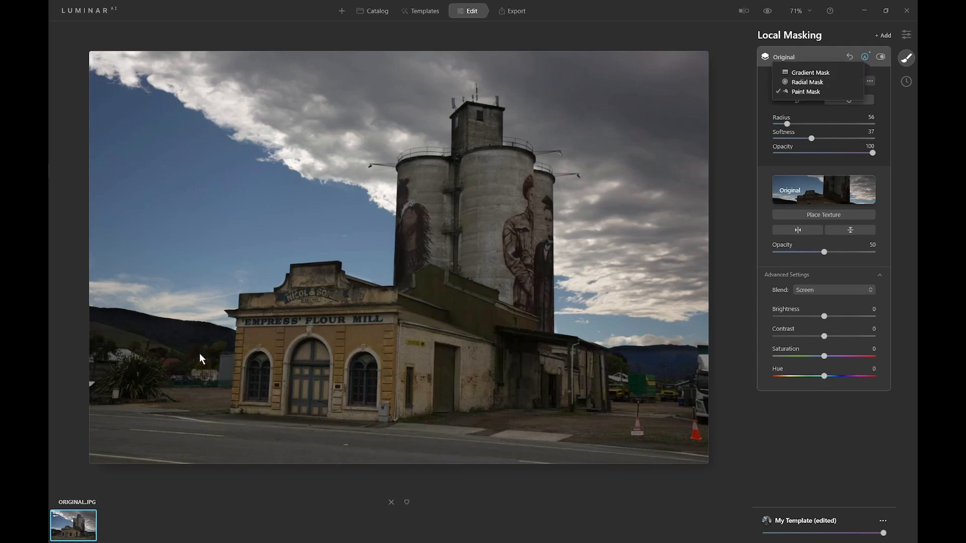
left_click(807, 92)
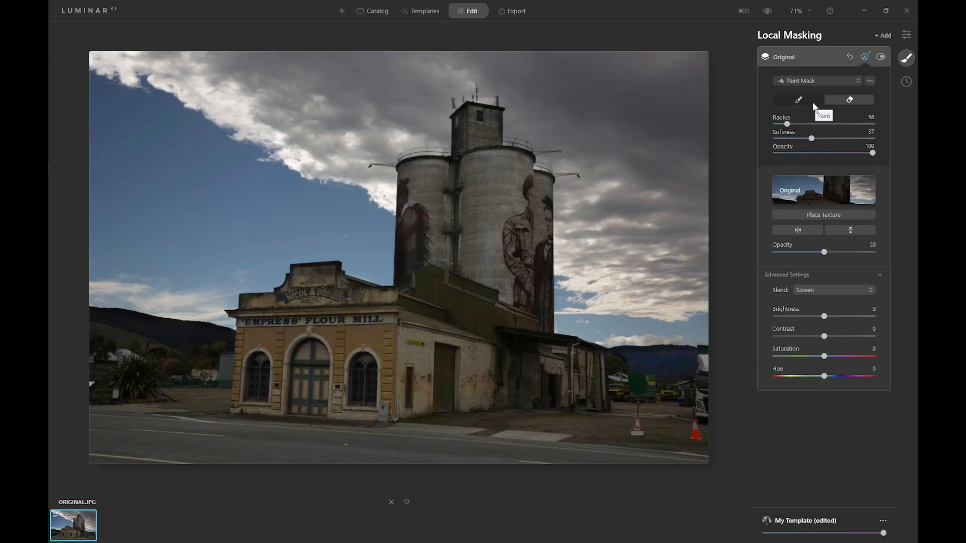
left_click(802, 98)
mouse_move(153, 344)
left_mouse_down()
mouse_move(223, 341)
mouse_move(101, 323)
left_mouse_up()
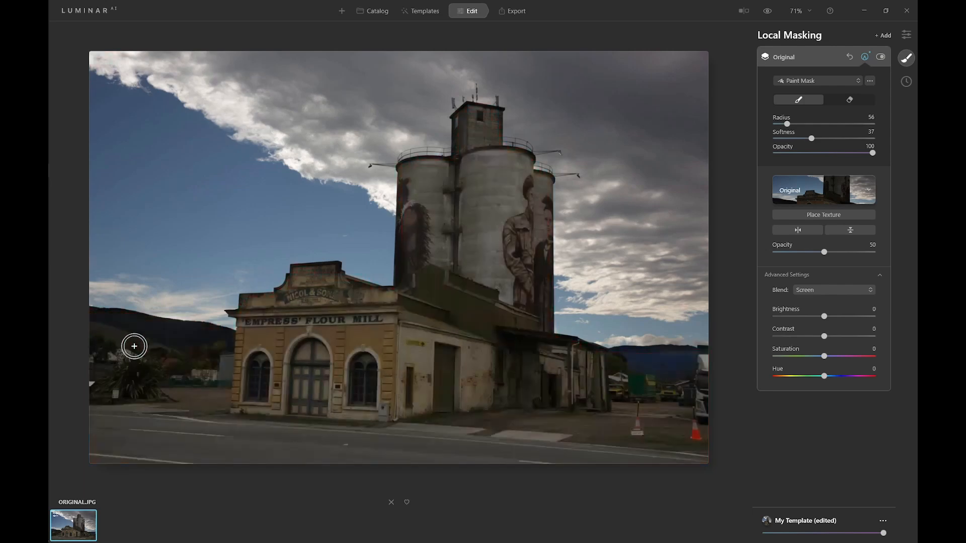
mouse_move(261, 319)
left_mouse_down()
mouse_move(280, 312)
mouse_move(317, 255)
mouse_move(325, 286)
mouse_move(387, 319)
mouse_move(410, 303)
mouse_move(413, 209)
left_mouse_up()
right_click(413, 212)
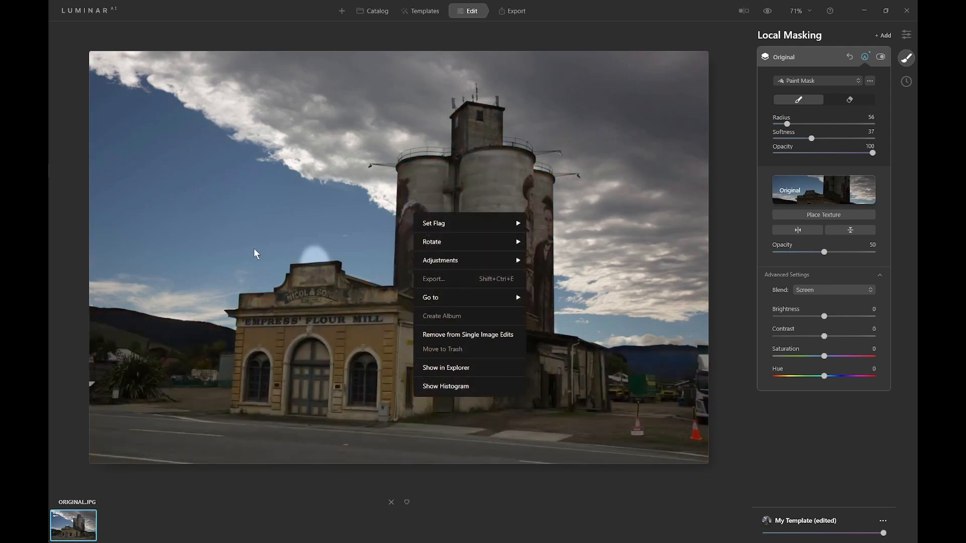
Step: Erase the painted spill from the sky above the mill's parapet
left_click(847, 103)
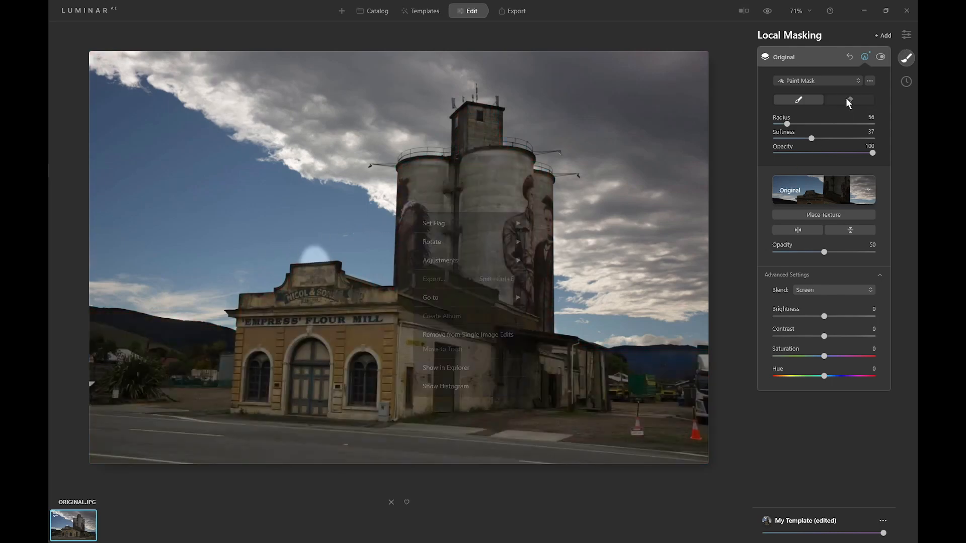
mouse_move(250, 240)
left_mouse_down()
mouse_move(328, 249)
mouse_move(287, 254)
mouse_move(353, 246)
left_mouse_up()
right_click(287, 256)
left_click(166, 284)
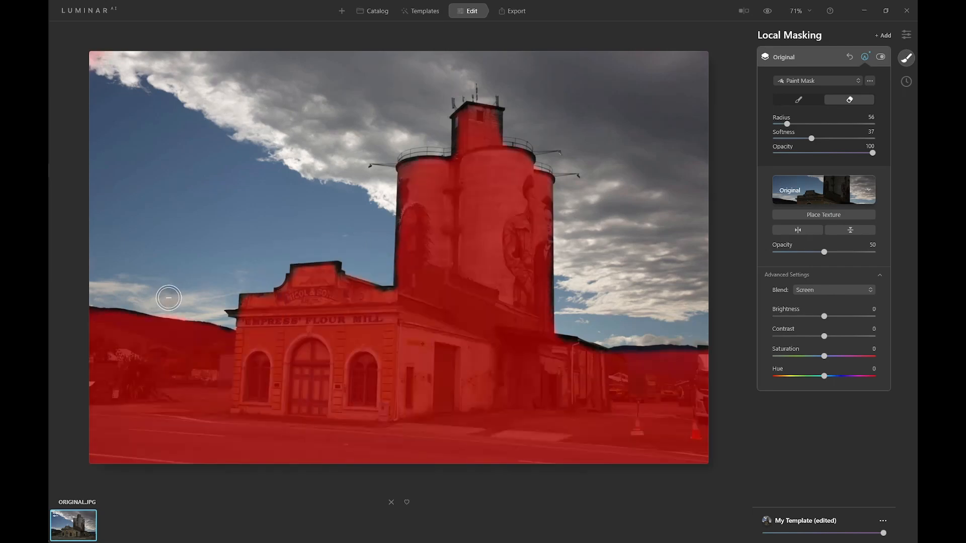
Step: Erase the leftover mask above the hills beside the mill and set the texture's brightness to 49 and contrast to -20
mouse_move(169, 297)
left_mouse_down()
mouse_move(160, 305)
mouse_move(188, 306)
mouse_move(178, 299)
left_mouse_up()
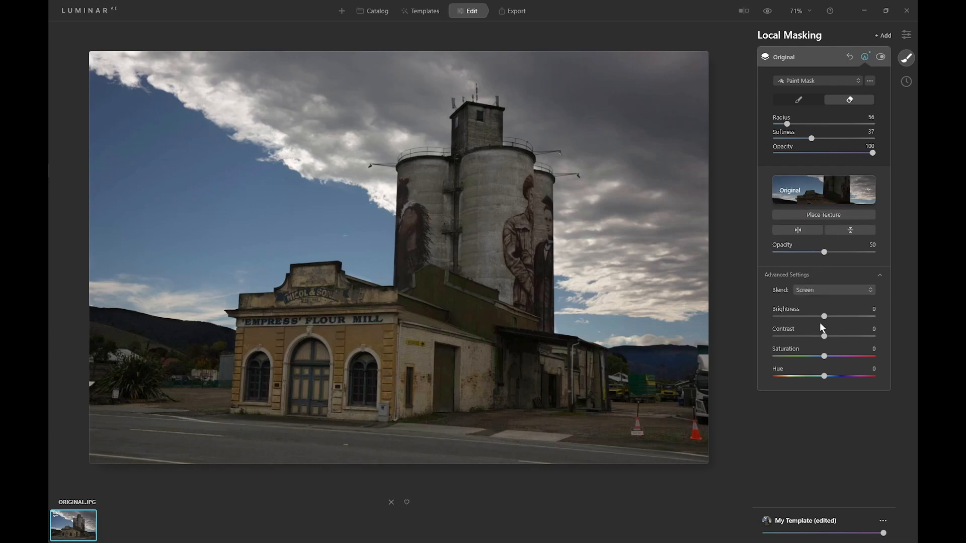
left_click_drag(824, 316, 813, 335)
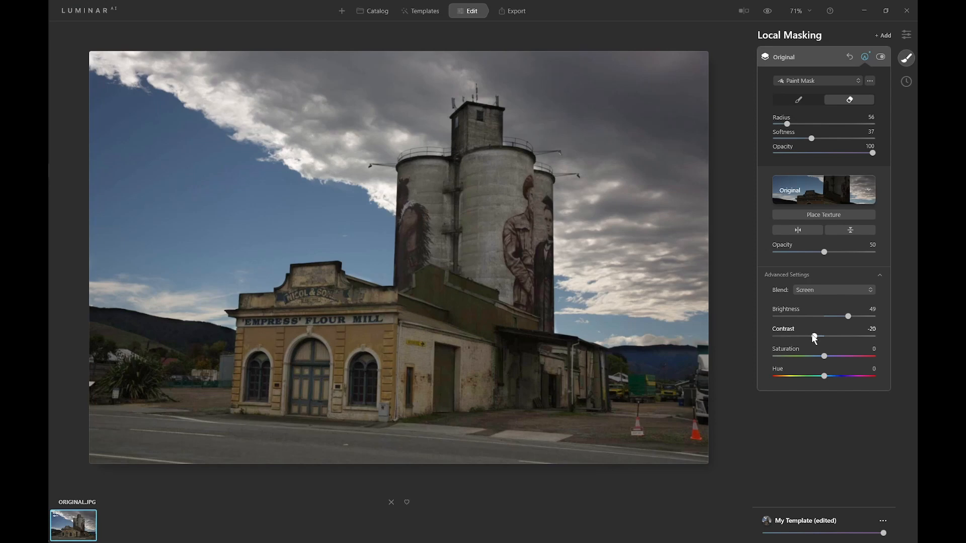
Step: Switch the brightened texture layer off and back on to compare the photo before and after
left_click(880, 57)
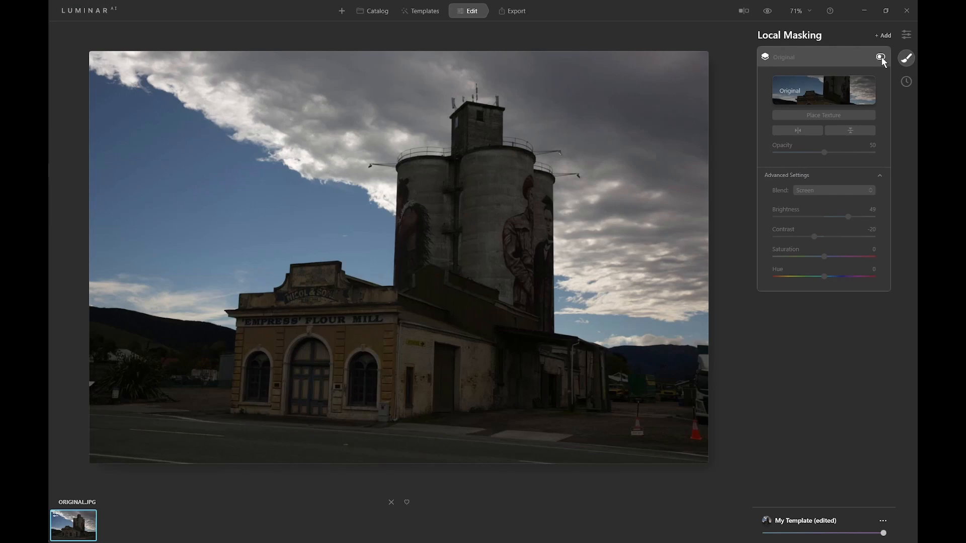
left_click(881, 56)
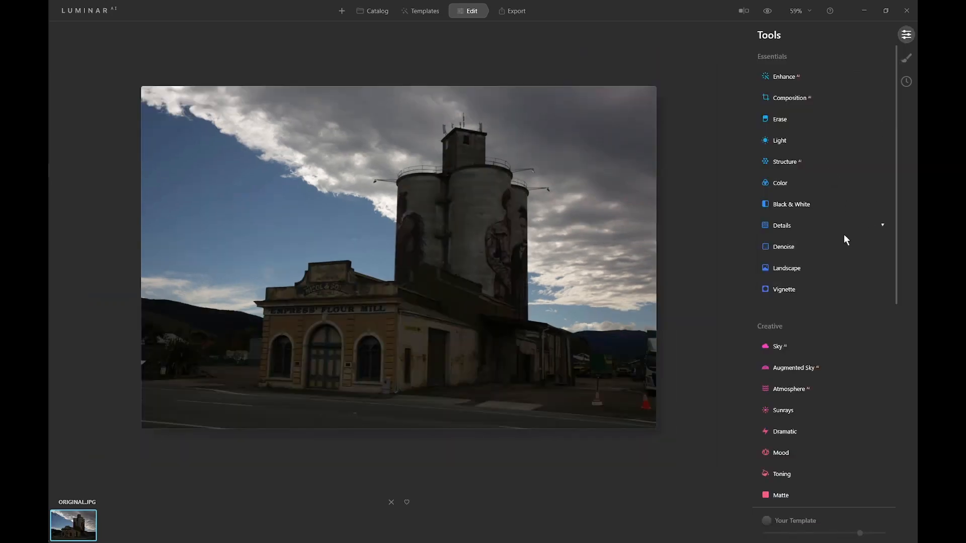
Step: Open Supercontrast for the photo and set the highlights contrast to 40 and the highlights balance to -22
scroll(845, 236, "down", 5)
scroll(858, 238, "down", 2)
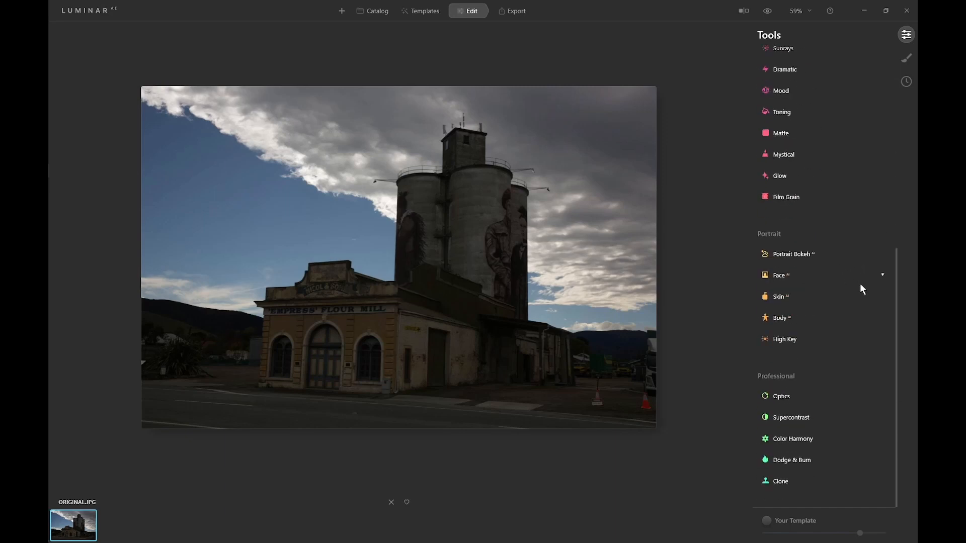
left_click(777, 416)
scroll(791, 391, "down", 1)
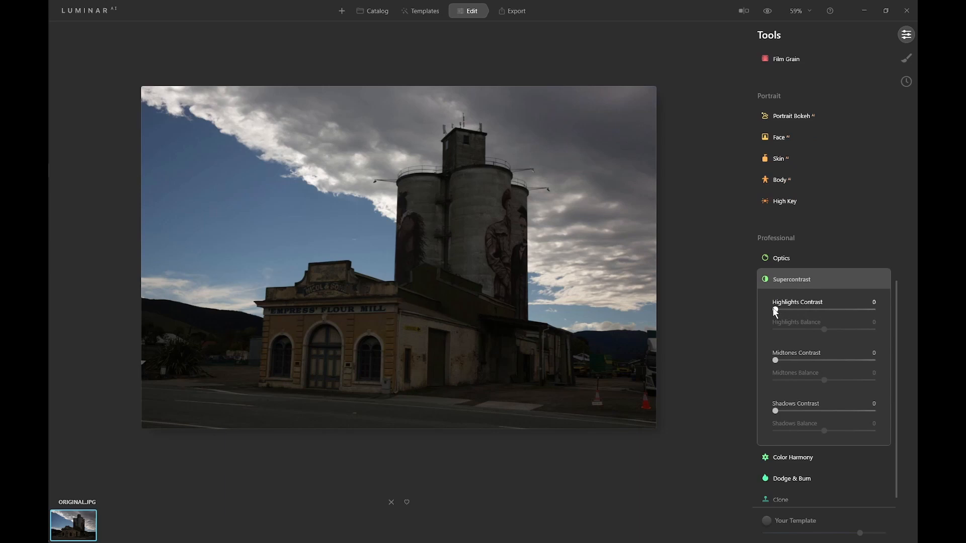
left_click_drag(775, 310, 815, 313)
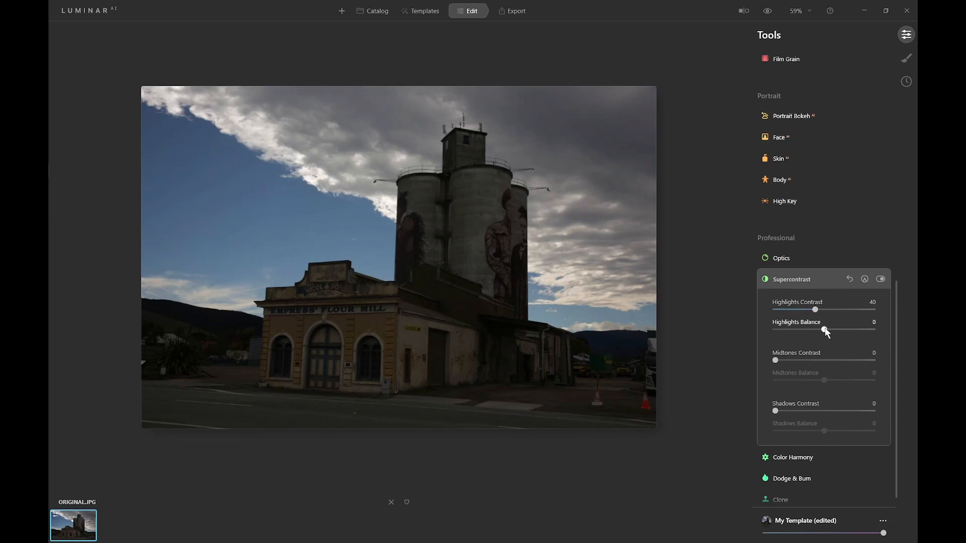
left_click_drag(824, 330, 815, 331)
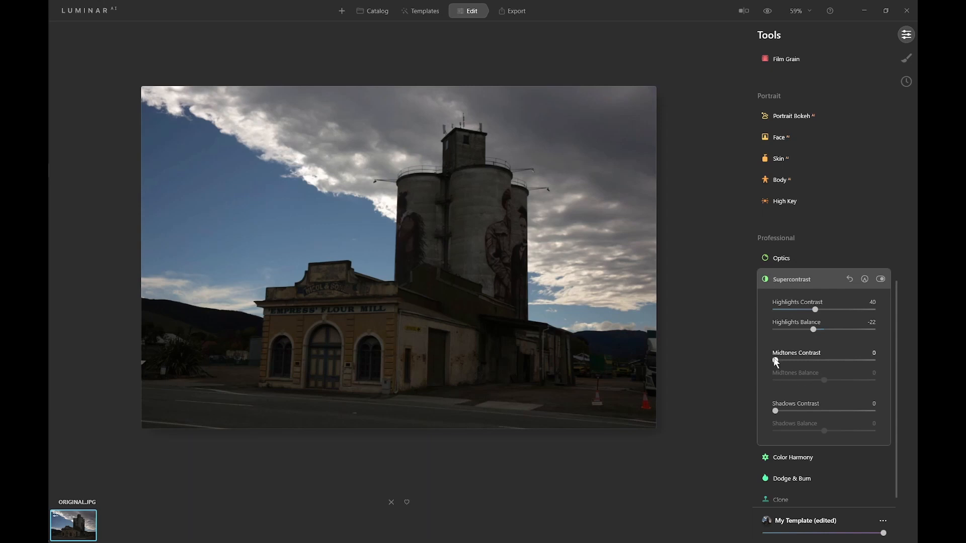
Step: Set Supercontrast's midtones contrast to 54, midtones balance to 13 and shadows contrast to 100, and lower the shadows balance
left_click_drag(775, 360, 824, 359)
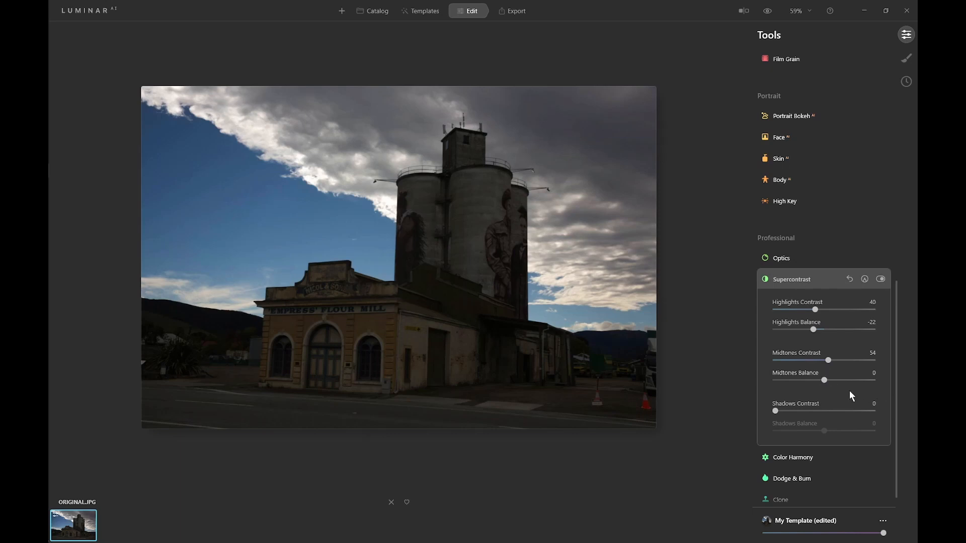
left_click_drag(825, 381, 832, 380)
left_click_drag(775, 411, 840, 406)
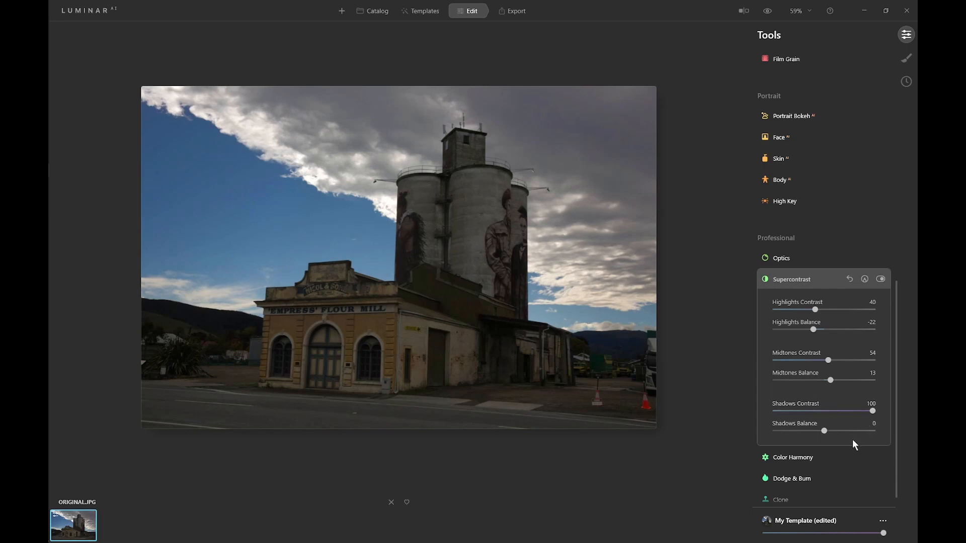
left_click_drag(825, 431, 799, 431)
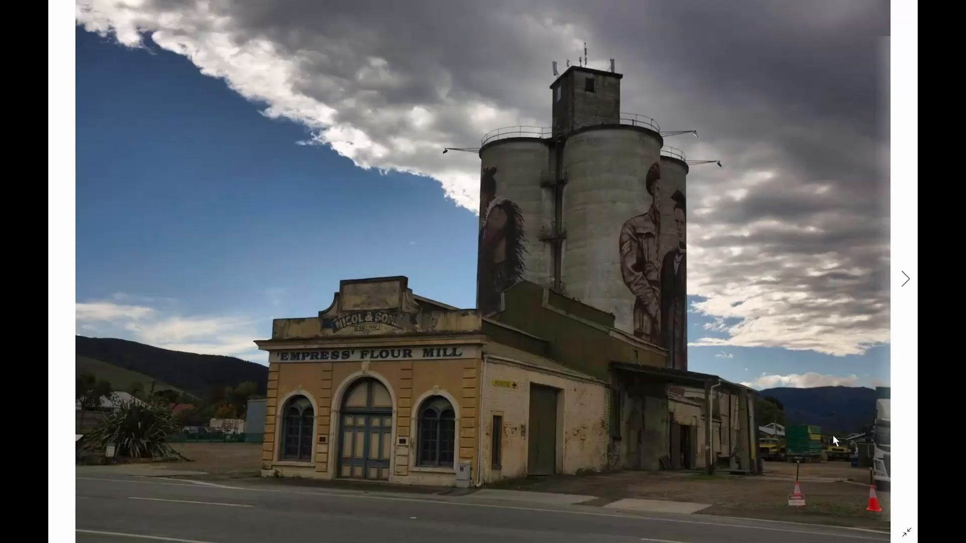
Step: Compare the edited versions of the mill photo by browsing through the numbered images up to 8_aiUnderexposed_4.jpg
mouse_move(904, 280)
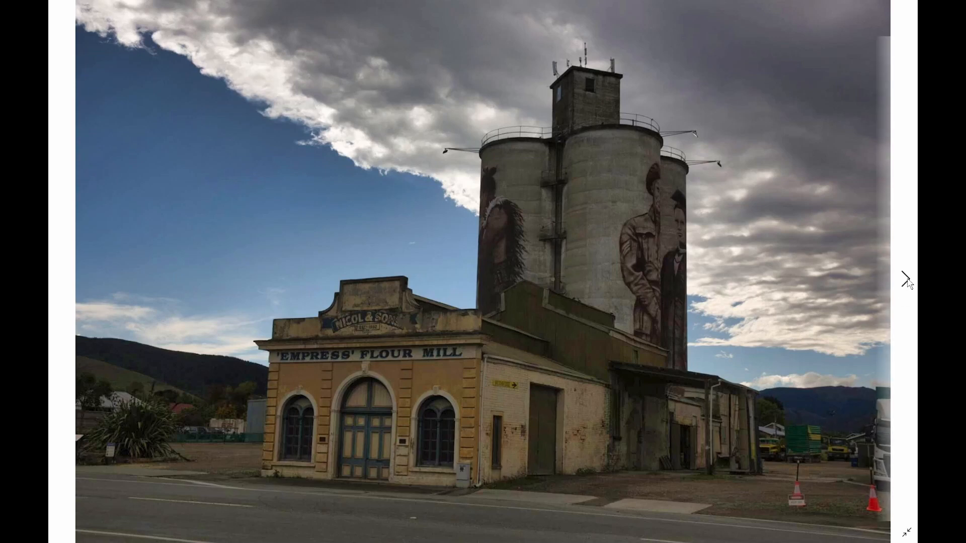
left_click(906, 282)
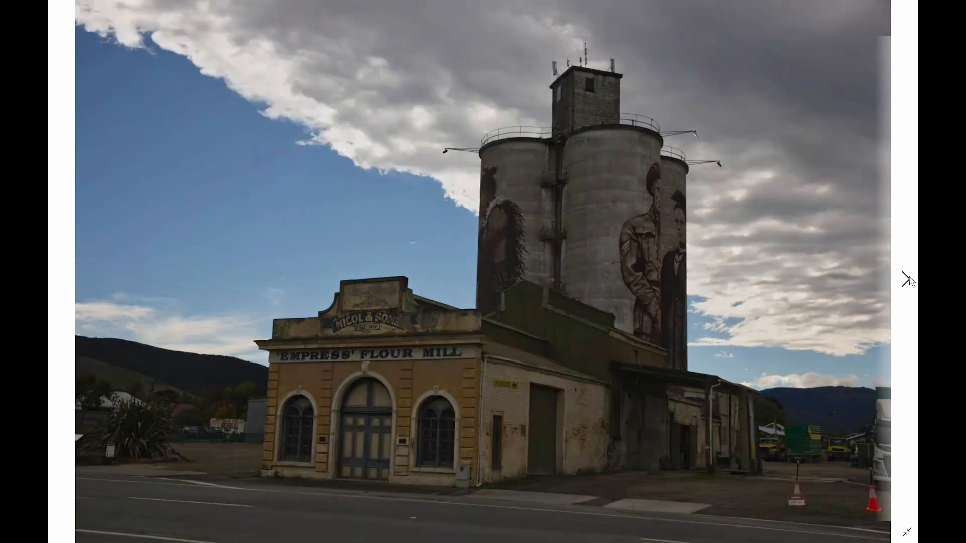
left_click(908, 281)
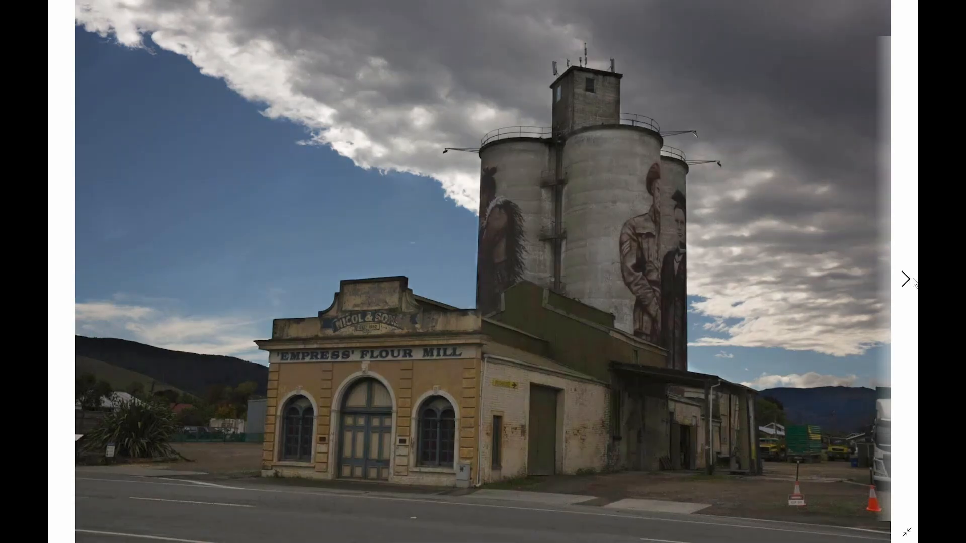
left_click(908, 281)
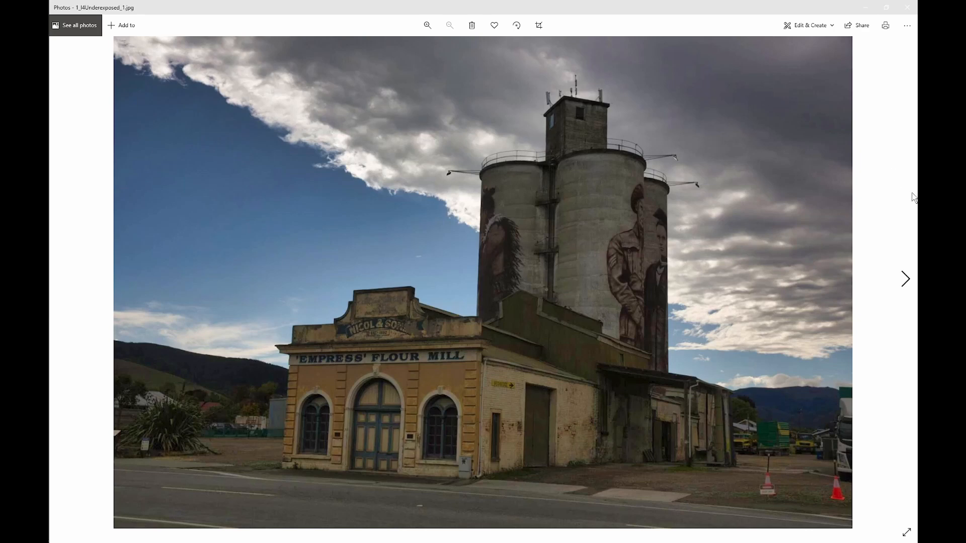
left_click(908, 283)
left_click(910, 283)
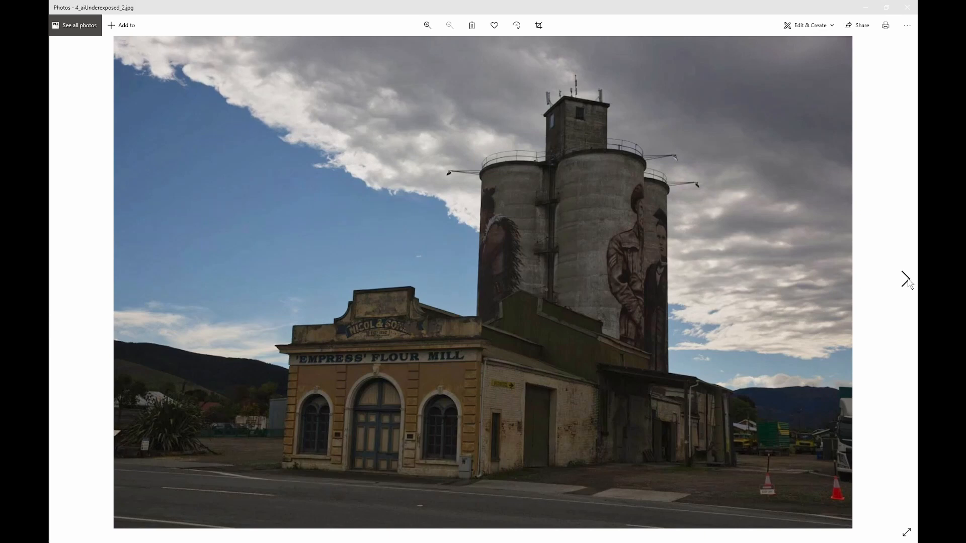
left_click(908, 283)
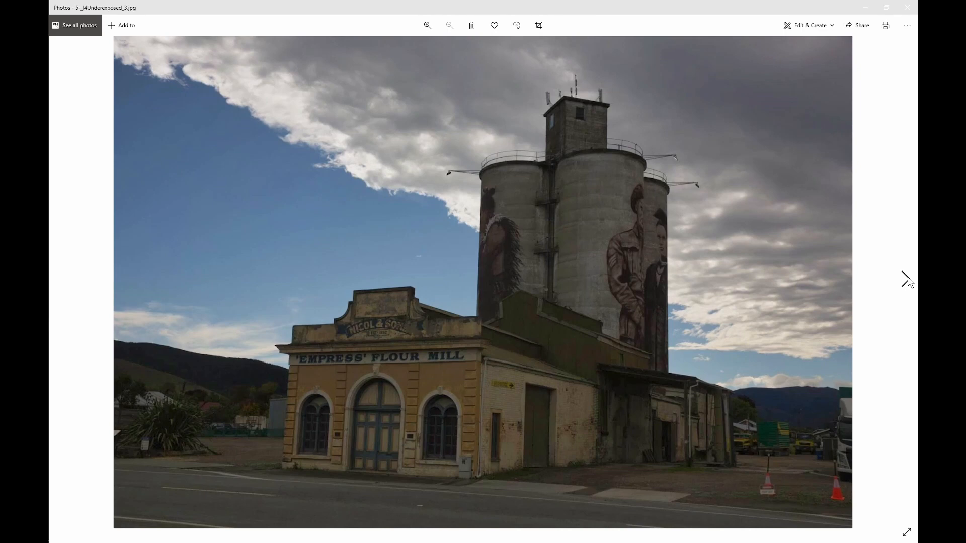
left_click(909, 283)
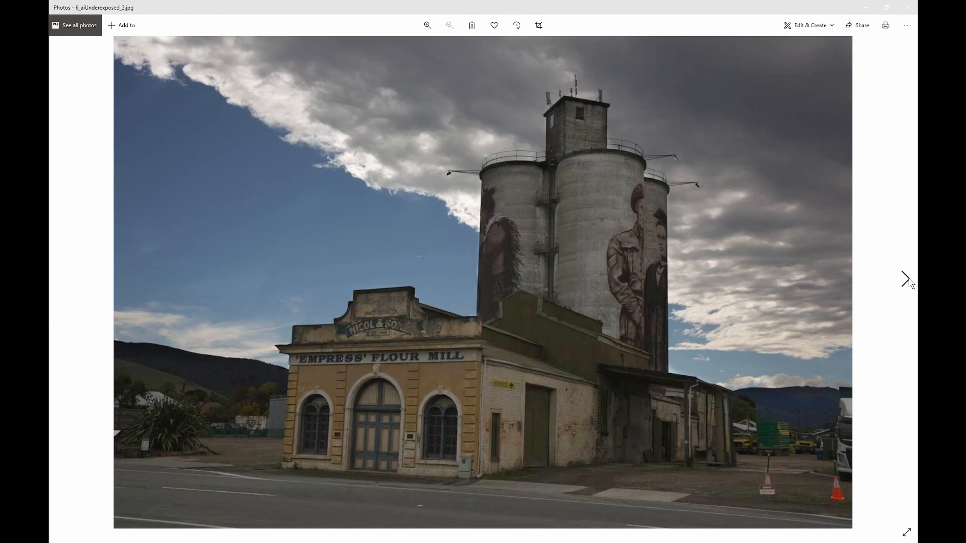
left_click(907, 279)
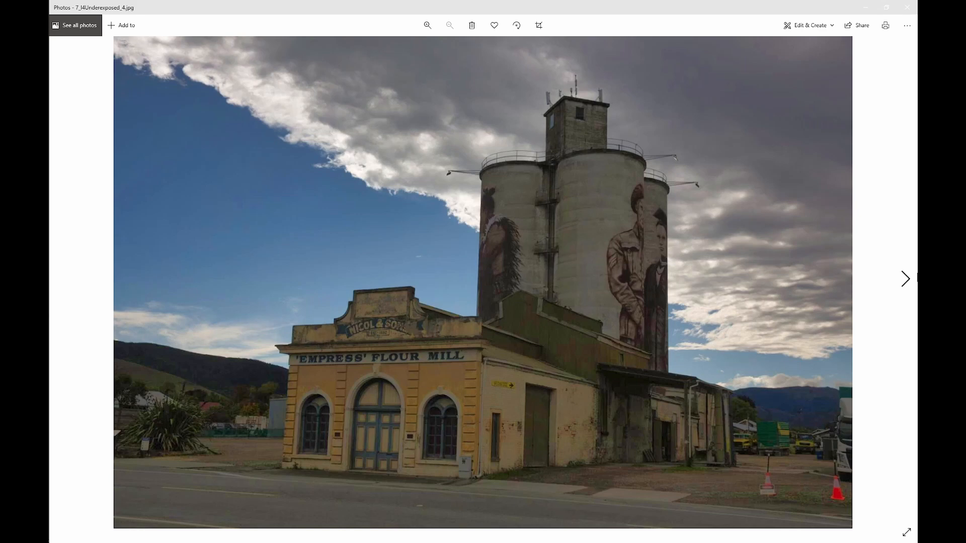
left_click(907, 279)
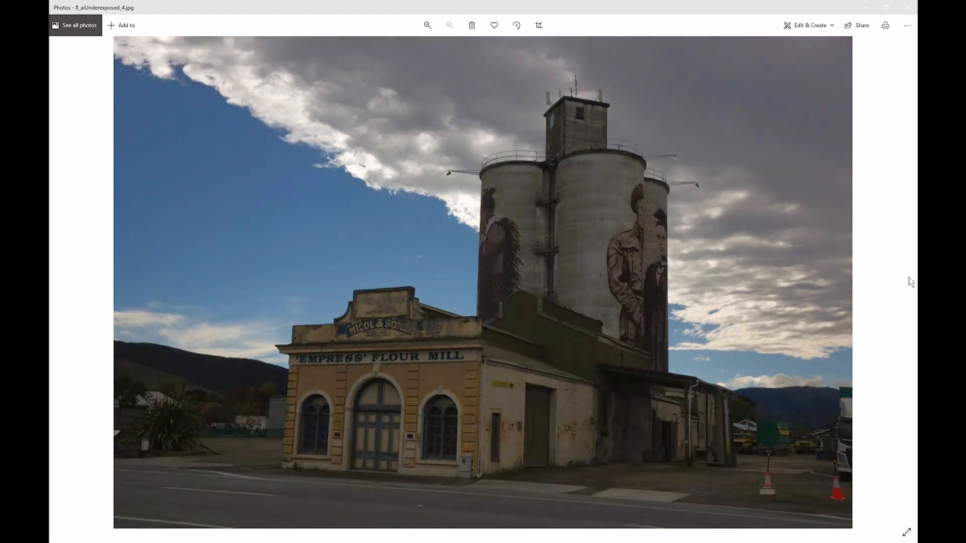